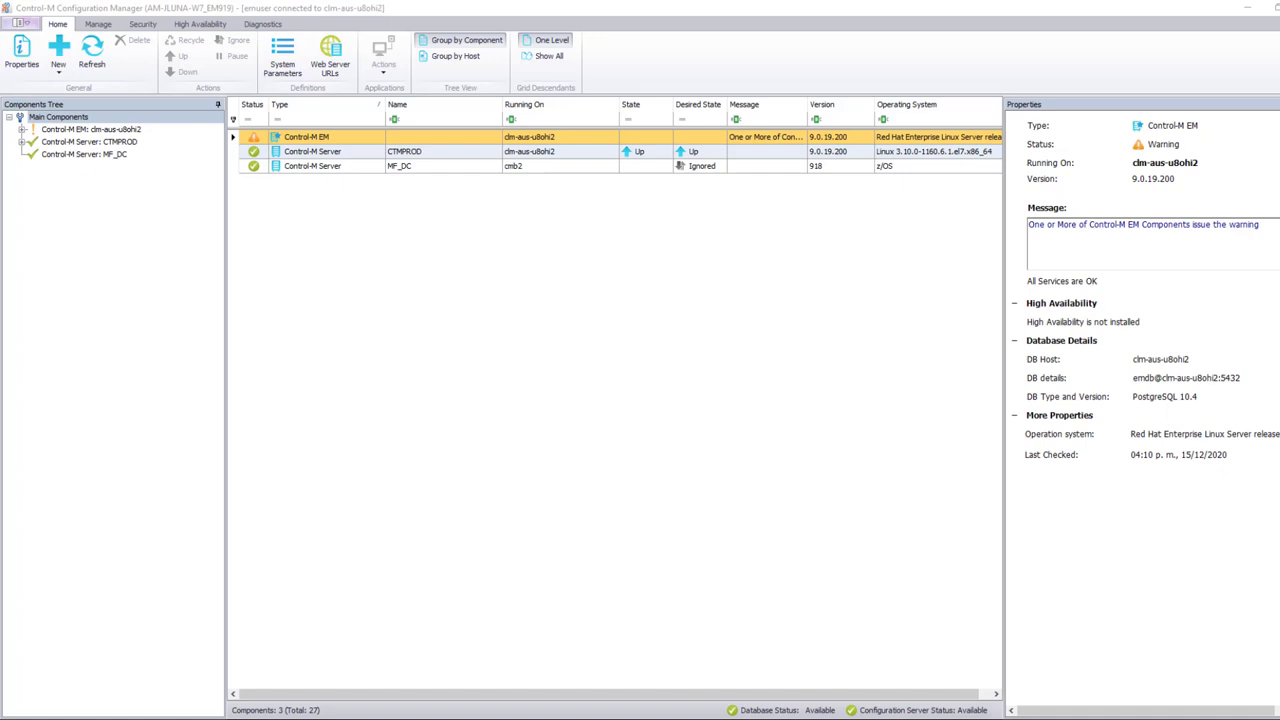
Step: Locate MaxDaysAlertRetained in the advanced system parameters by filtering Name on 'maxday'
{"action": "left_click", "coordinate": [285, 67]}
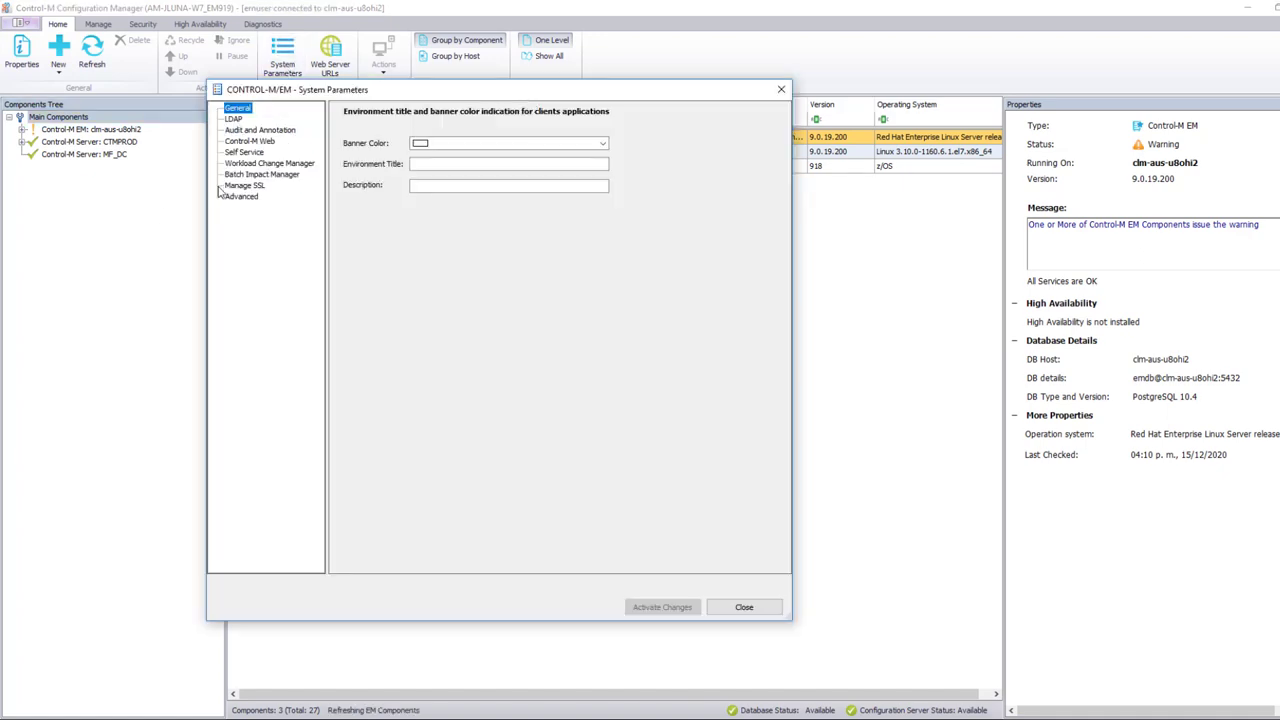
{"action": "left_click", "coordinate": [243, 198]}
{"action": "left_click", "coordinate": [413, 165]}
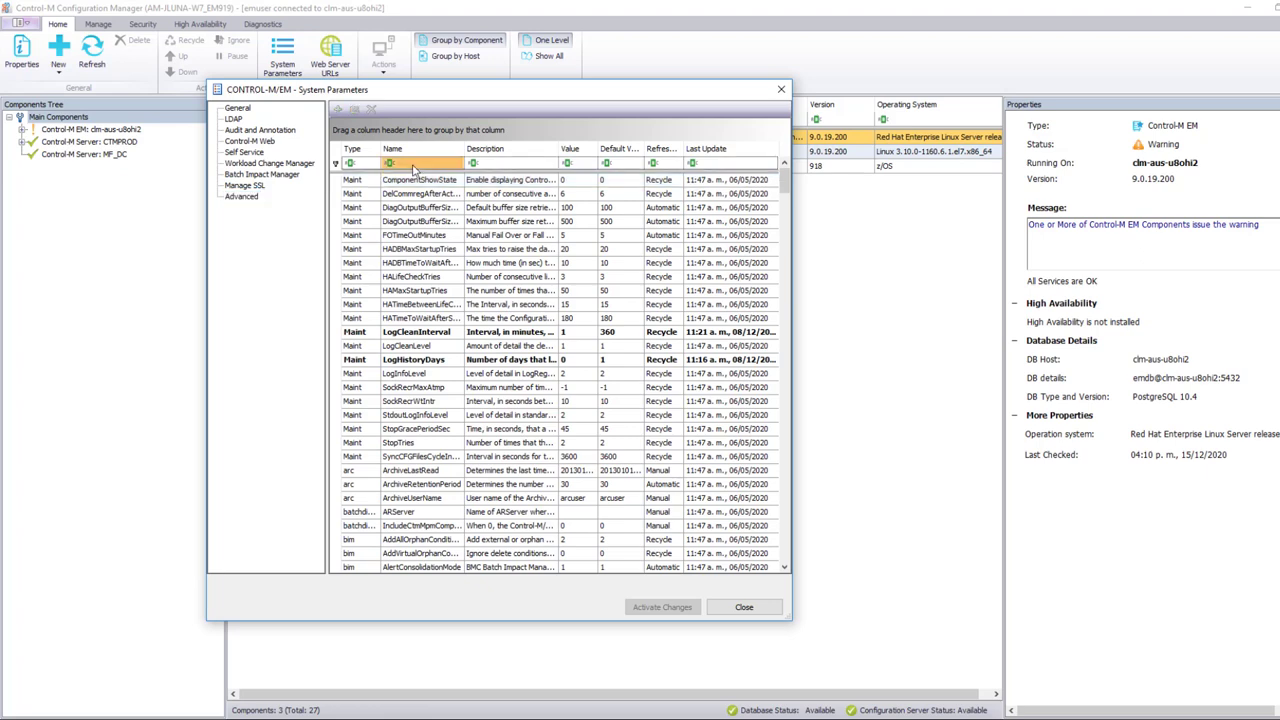
{"action": "type", "text": "maxday"}
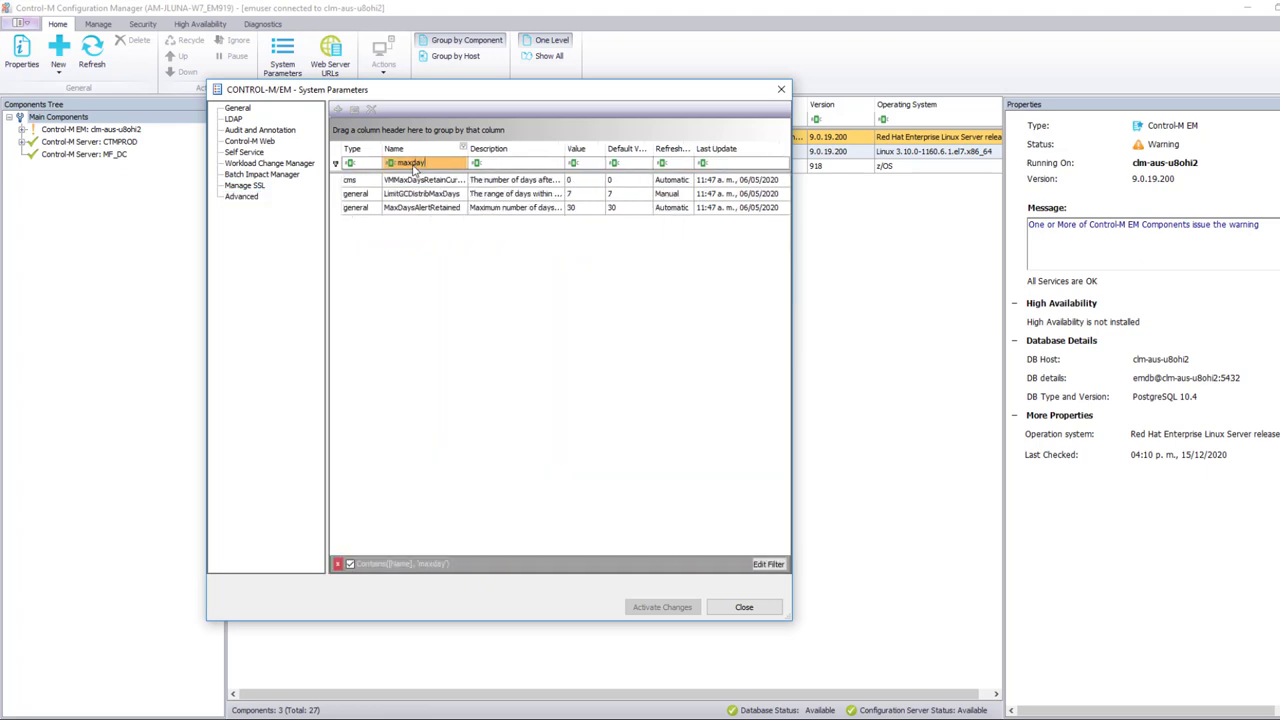
{"action": "double_click", "coordinate": [440, 210]}
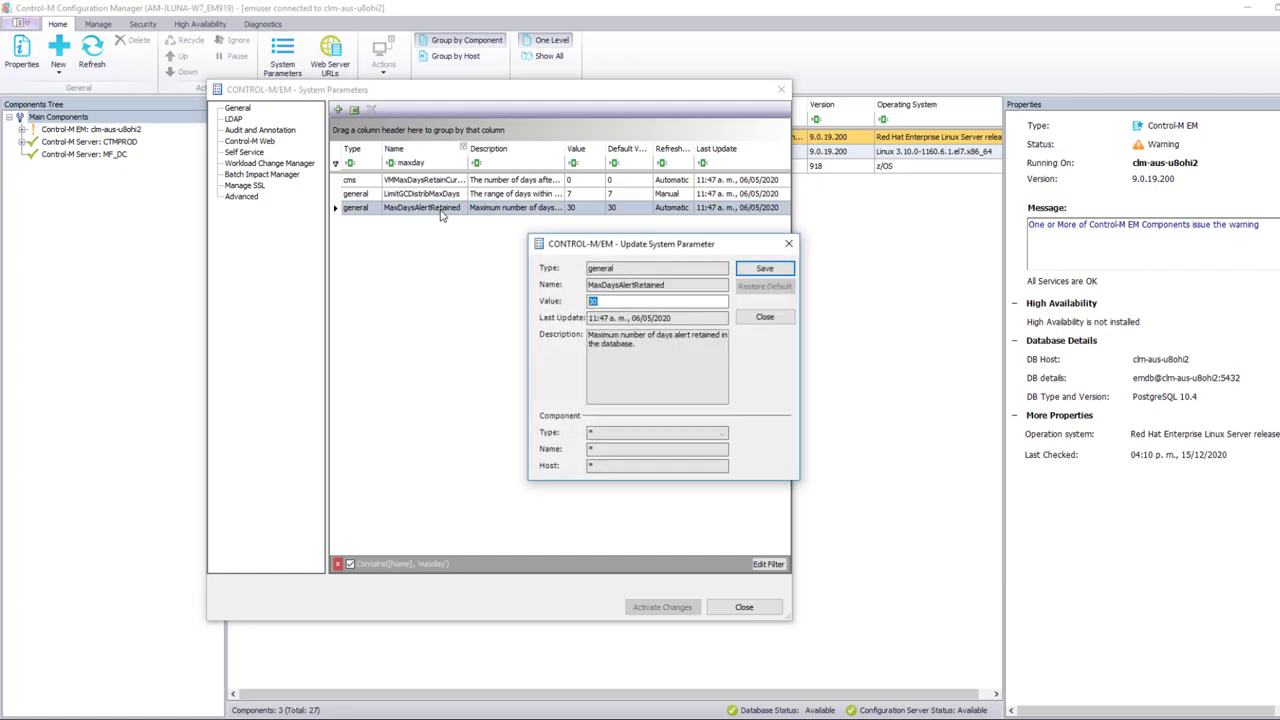
Step: Change the MaxDaysAlertRetained value from 30 to 15 days and save it
{"action": "left_click", "coordinate": [615, 302]}
{"action": "key", "text": "BackSpace"}
{"action": "type", "text": "45"}
{"action": "left_click", "coordinate": [767, 270]}
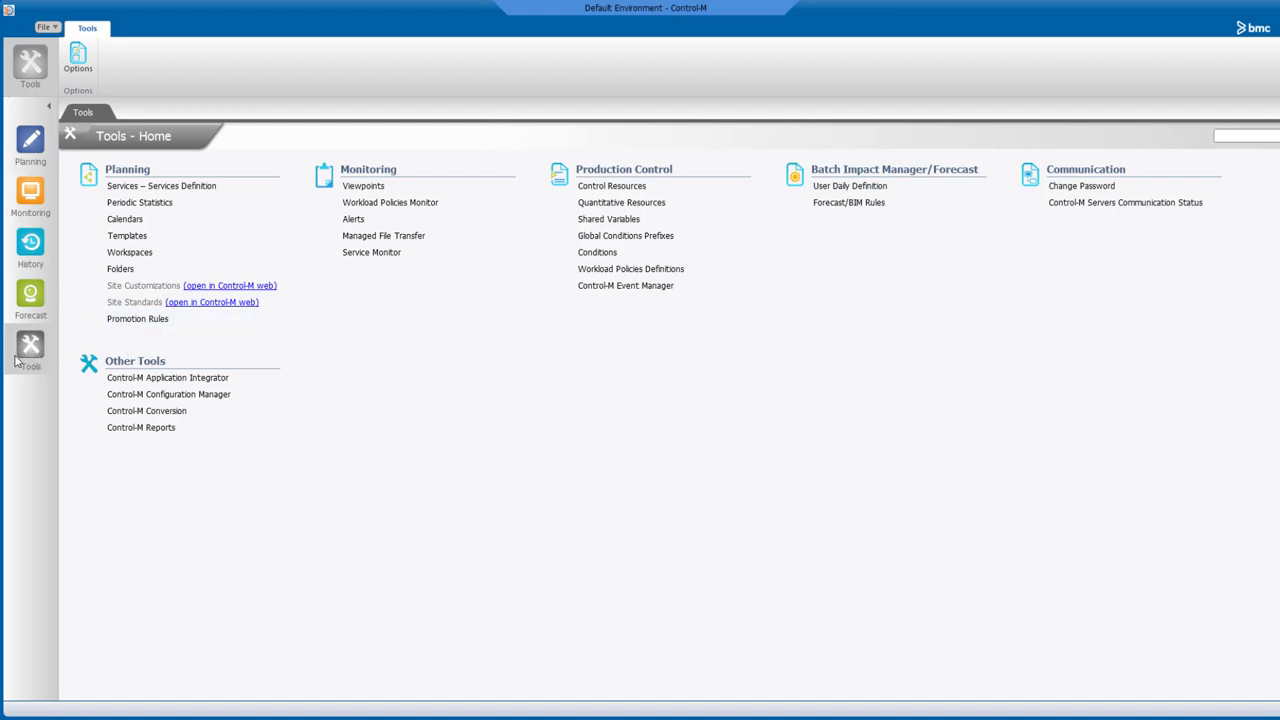
Step: Show the Alerts monitor from the Monitoring section of the Tools home
{"action": "left_click", "coordinate": [379, 224]}
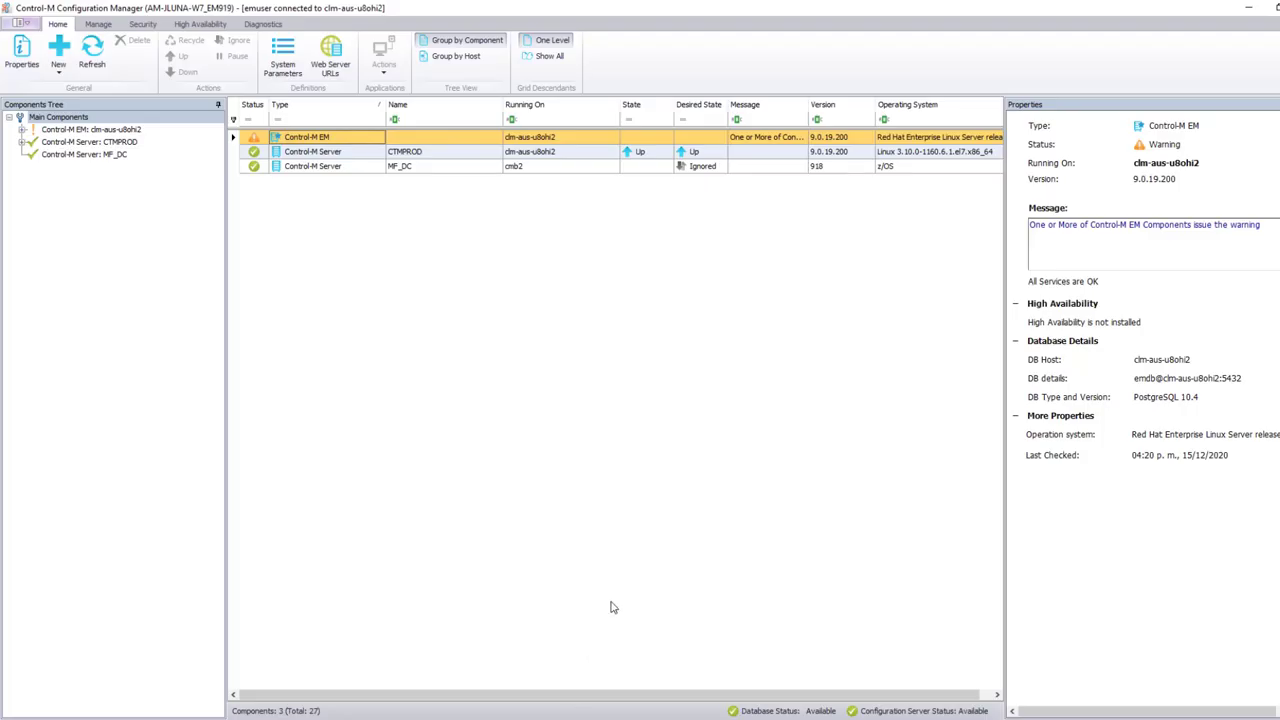
Step: Remove old alerts with cutoff date 25 November 2020 from the Manage commands, deleting 9 alerts
{"action": "left_click", "coordinate": [98, 24]}
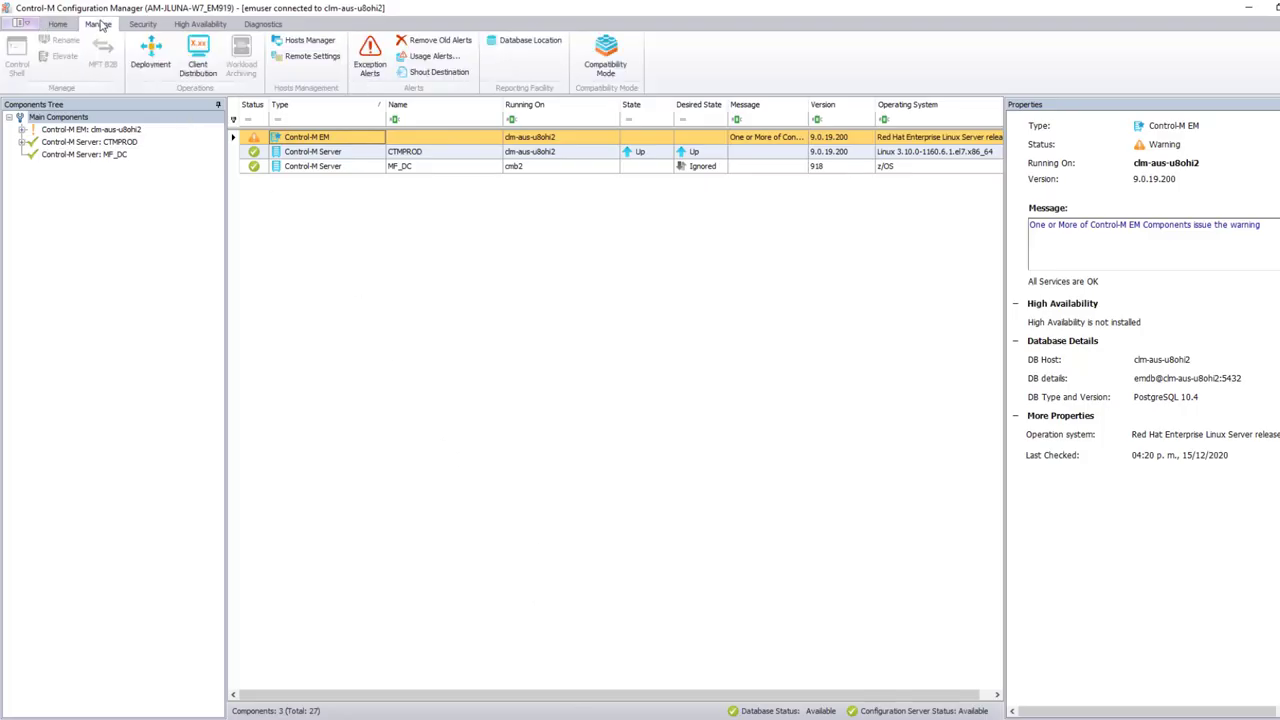
{"action": "left_click", "coordinate": [448, 45]}
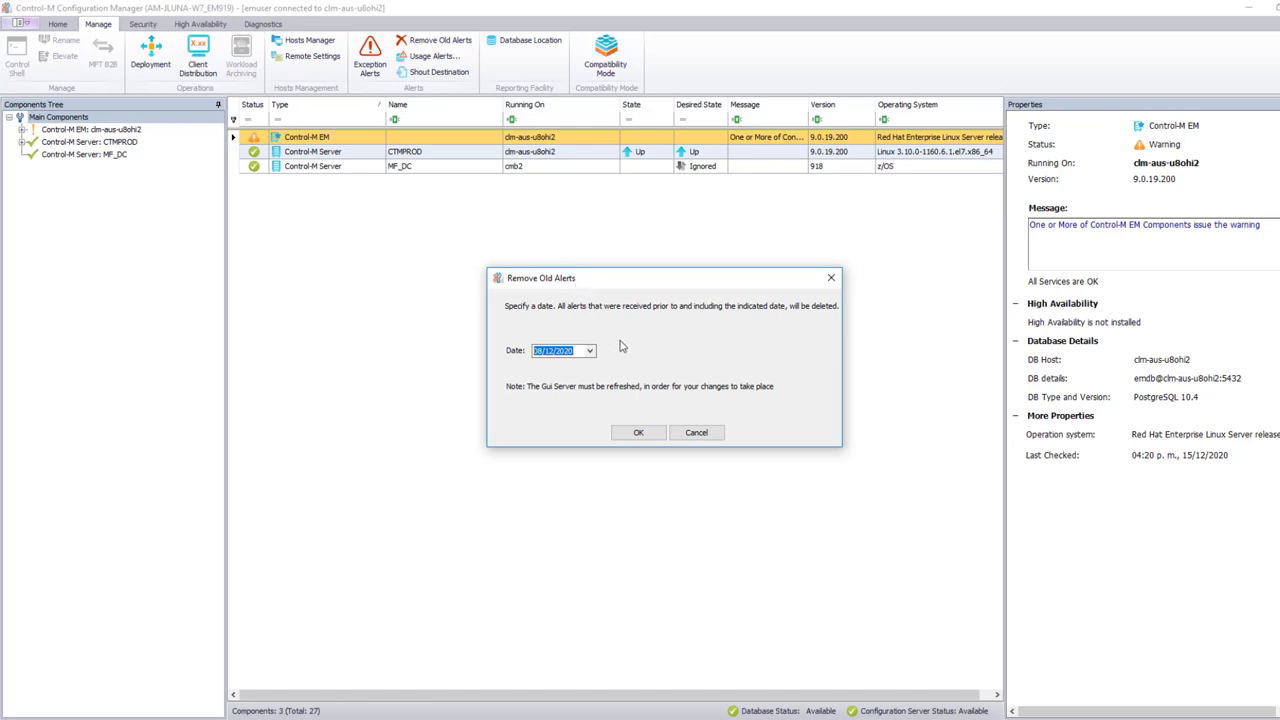
{"action": "left_click", "coordinate": [590, 352]}
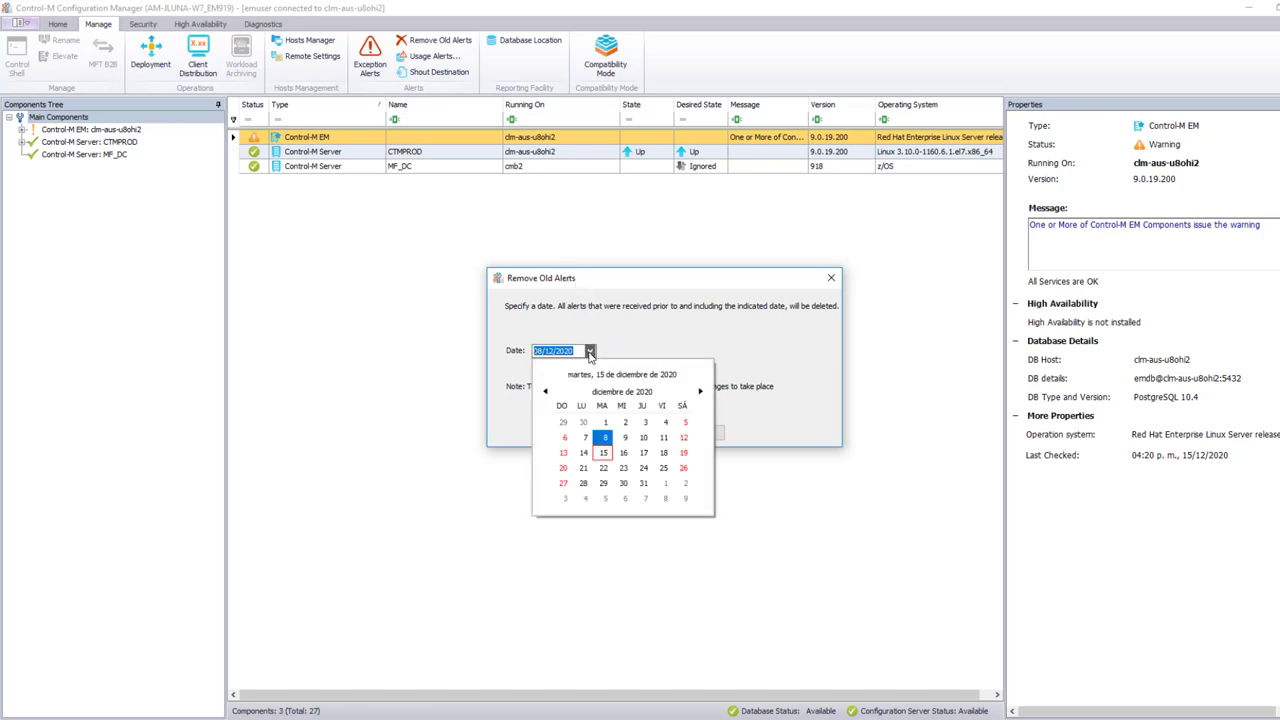
{"action": "left_click", "coordinate": [545, 391]}
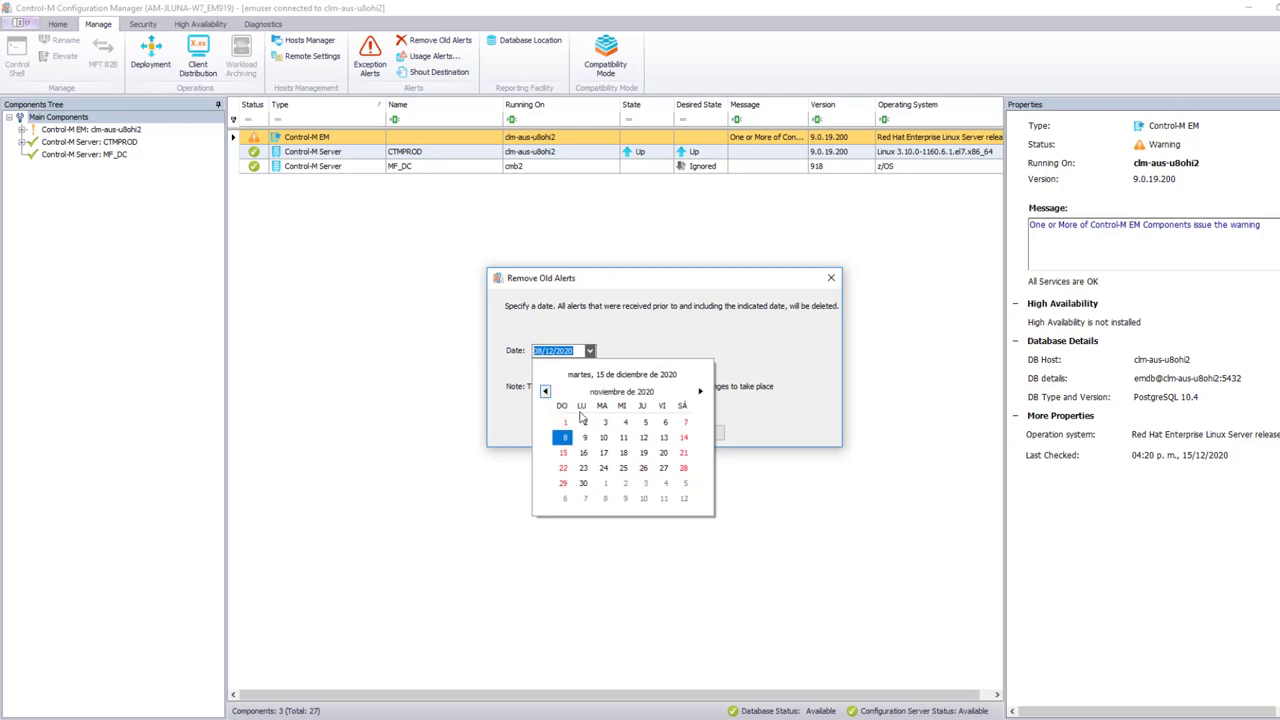
{"action": "left_click", "coordinate": [624, 470]}
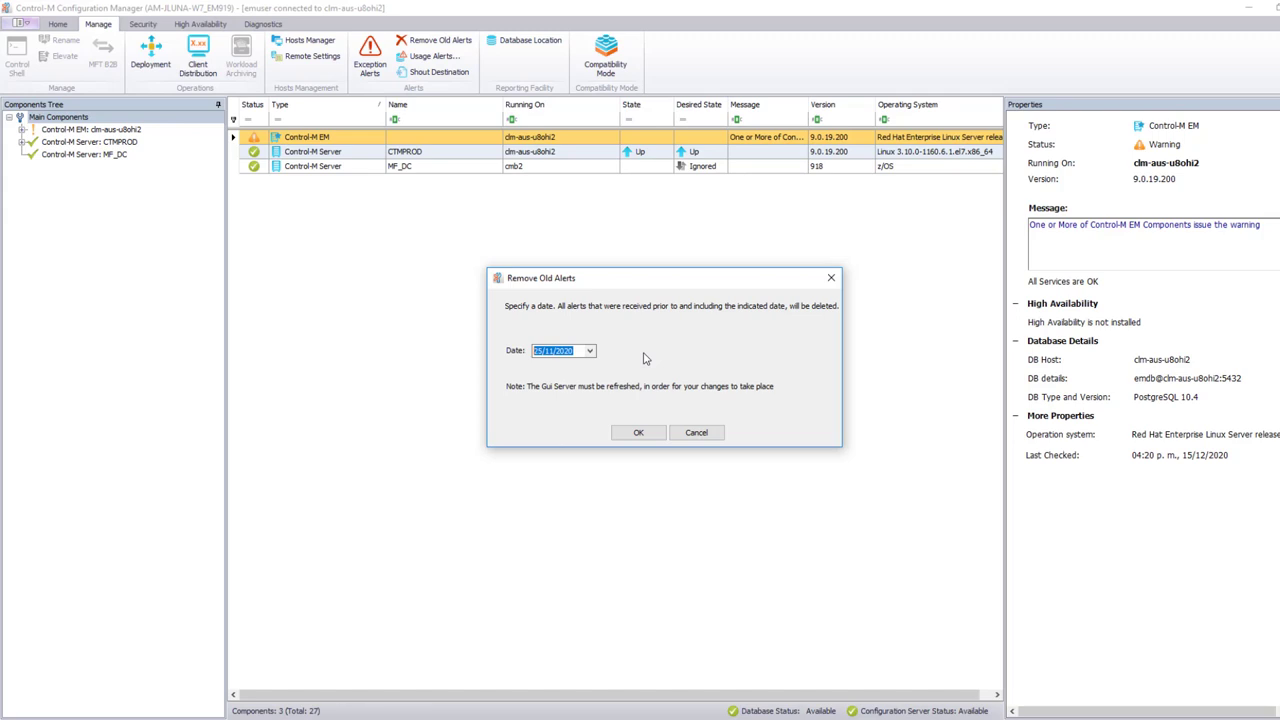
{"action": "left_click", "coordinate": [640, 434]}
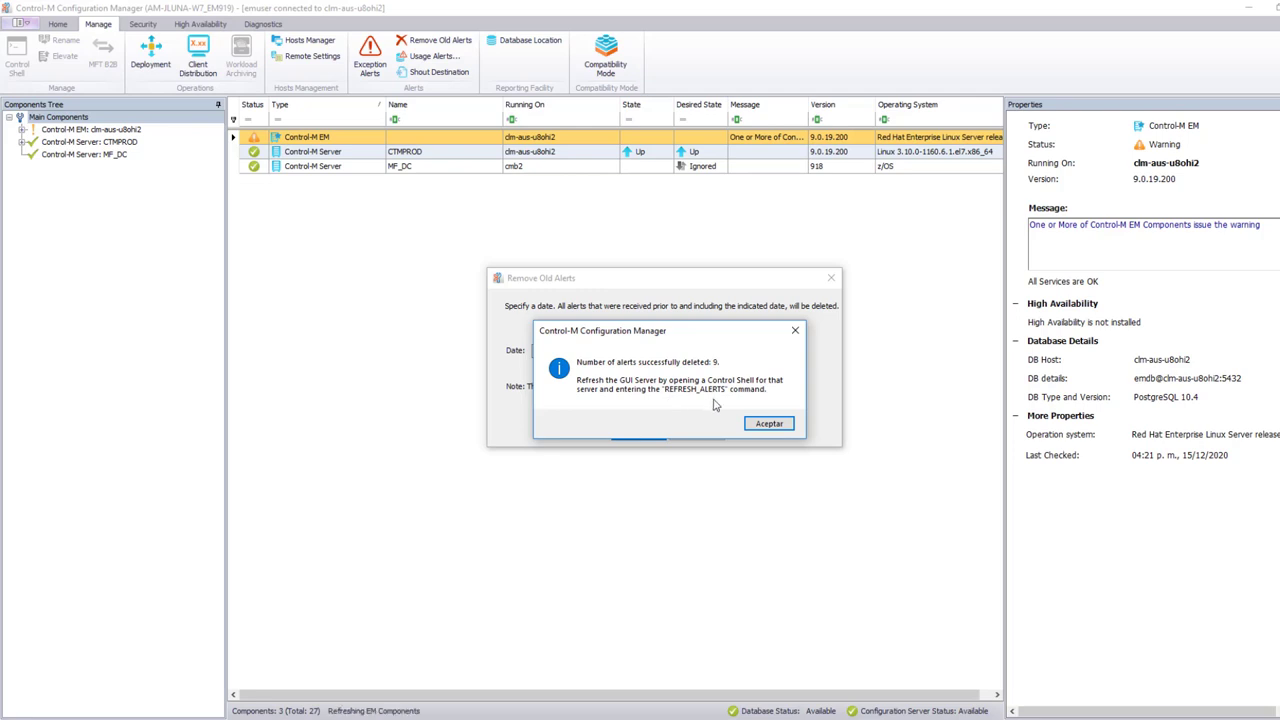
Step: Dismiss the deletion message and bring up a Control Shell for the GUI Server component
{"action": "key", "text": "Return"}
{"action": "left_click", "coordinate": [117, 132]}
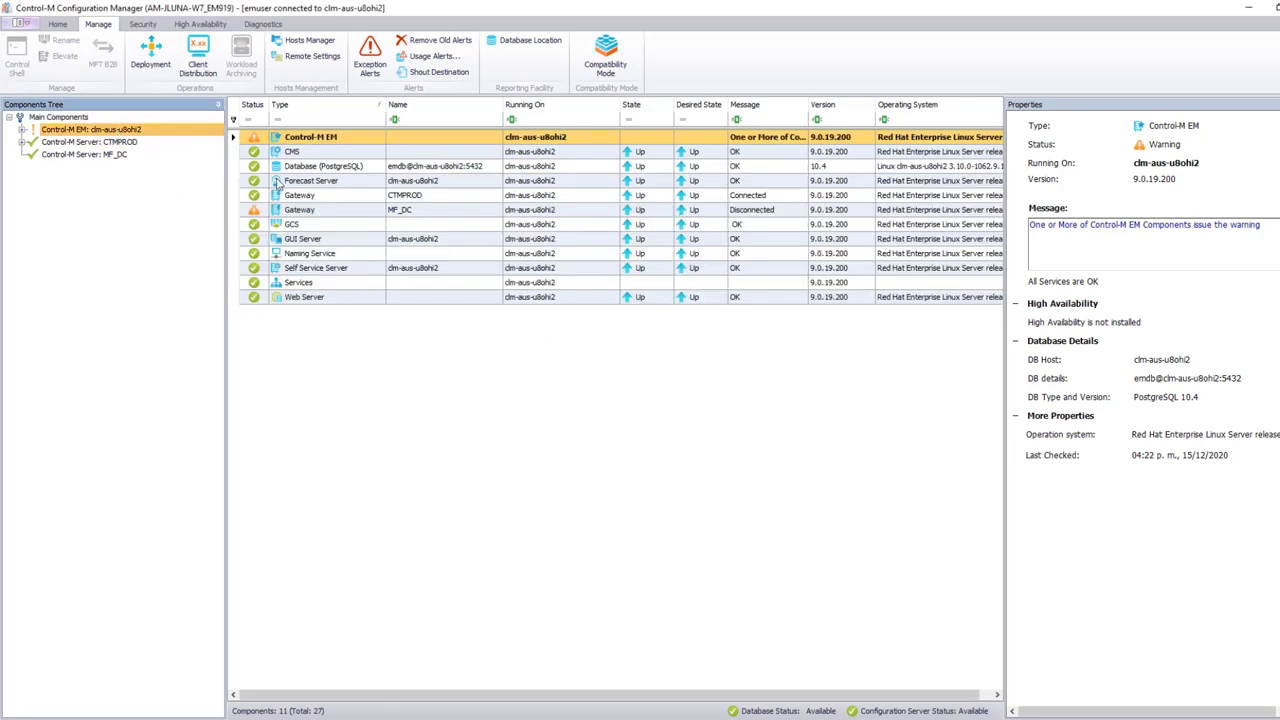
{"action": "right_click", "coordinate": [339, 241]}
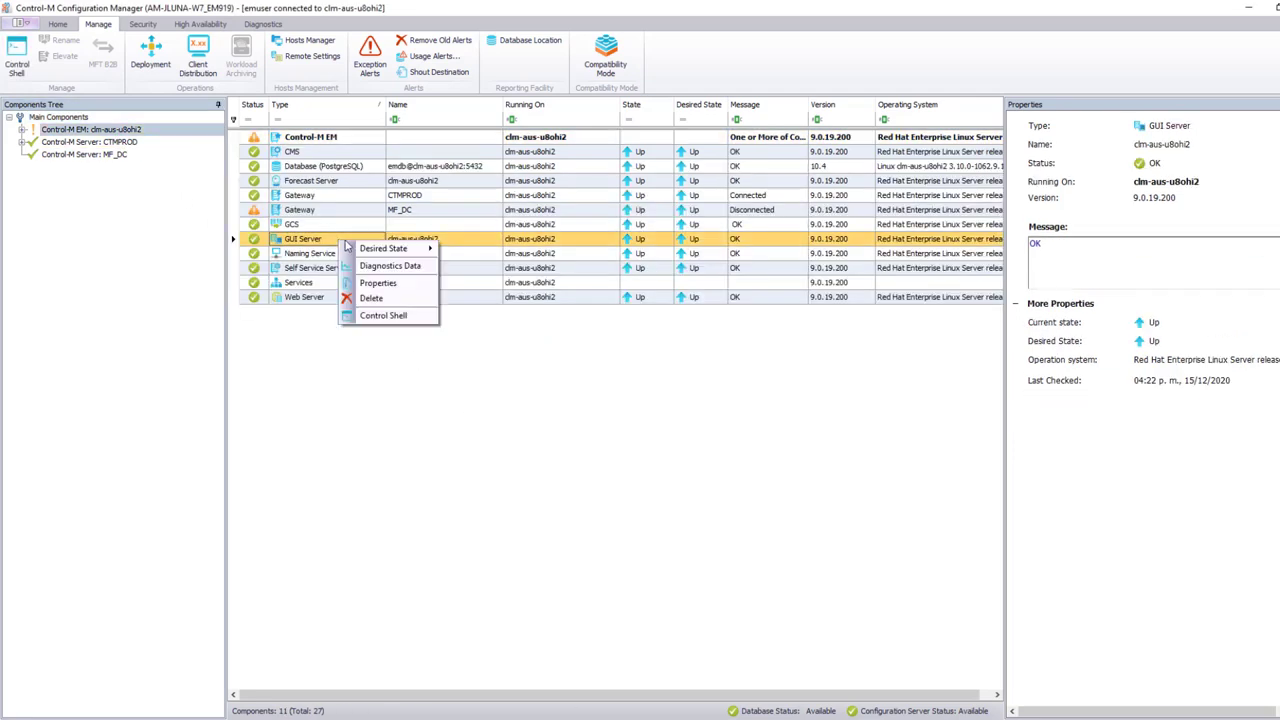
{"action": "left_click", "coordinate": [392, 318]}
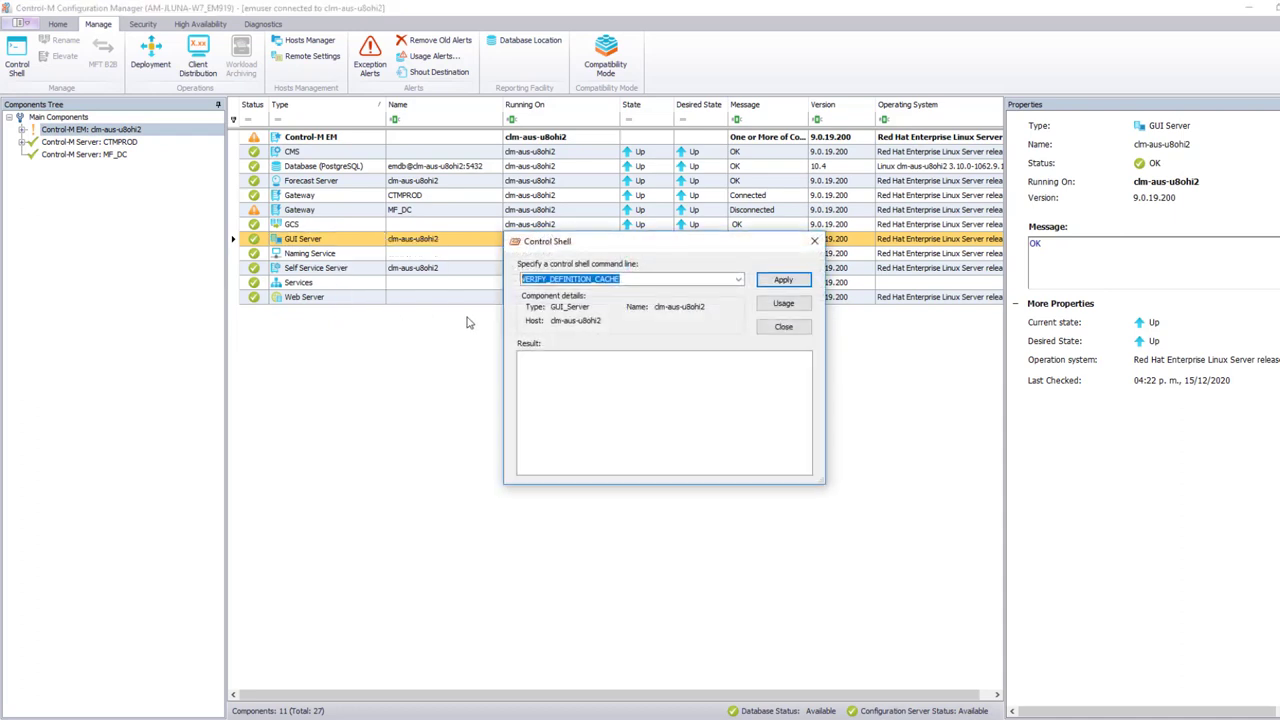
Step: Run the REFRESH_ALERTS shell command on the GUI Server and close the shell after success
{"action": "left_click", "coordinate": [737, 281]}
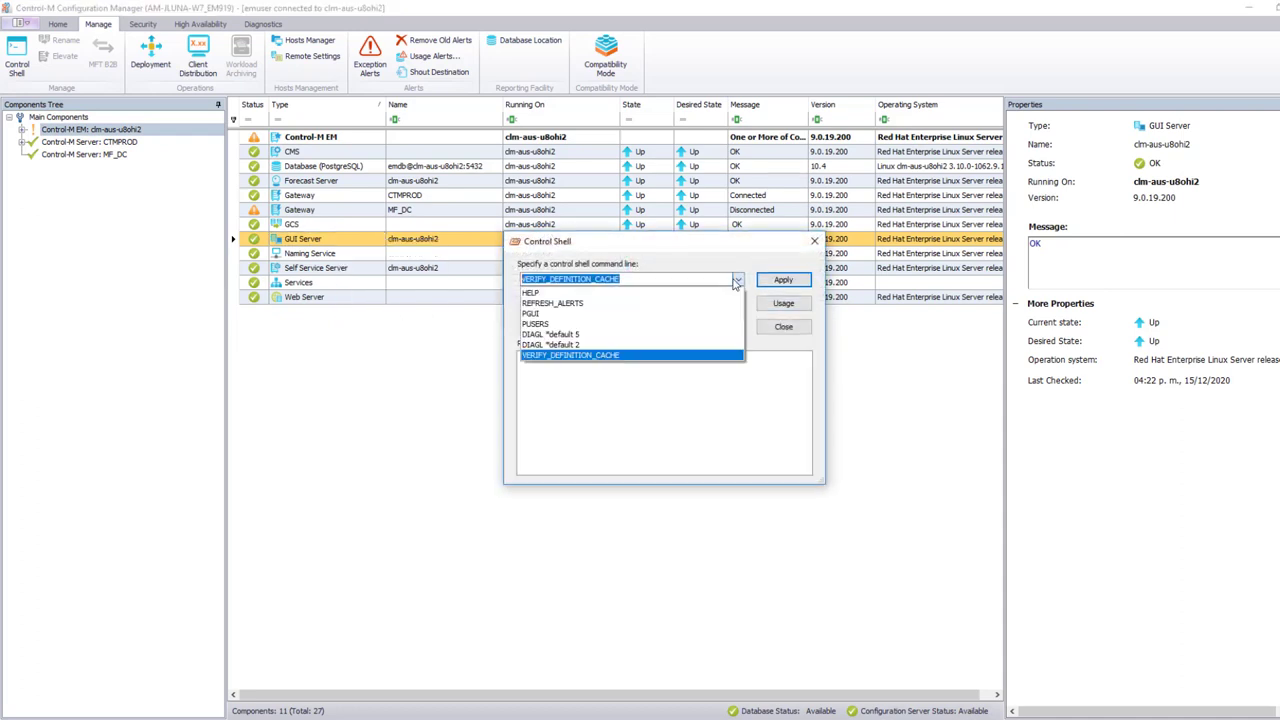
{"action": "left_click", "coordinate": [585, 306]}
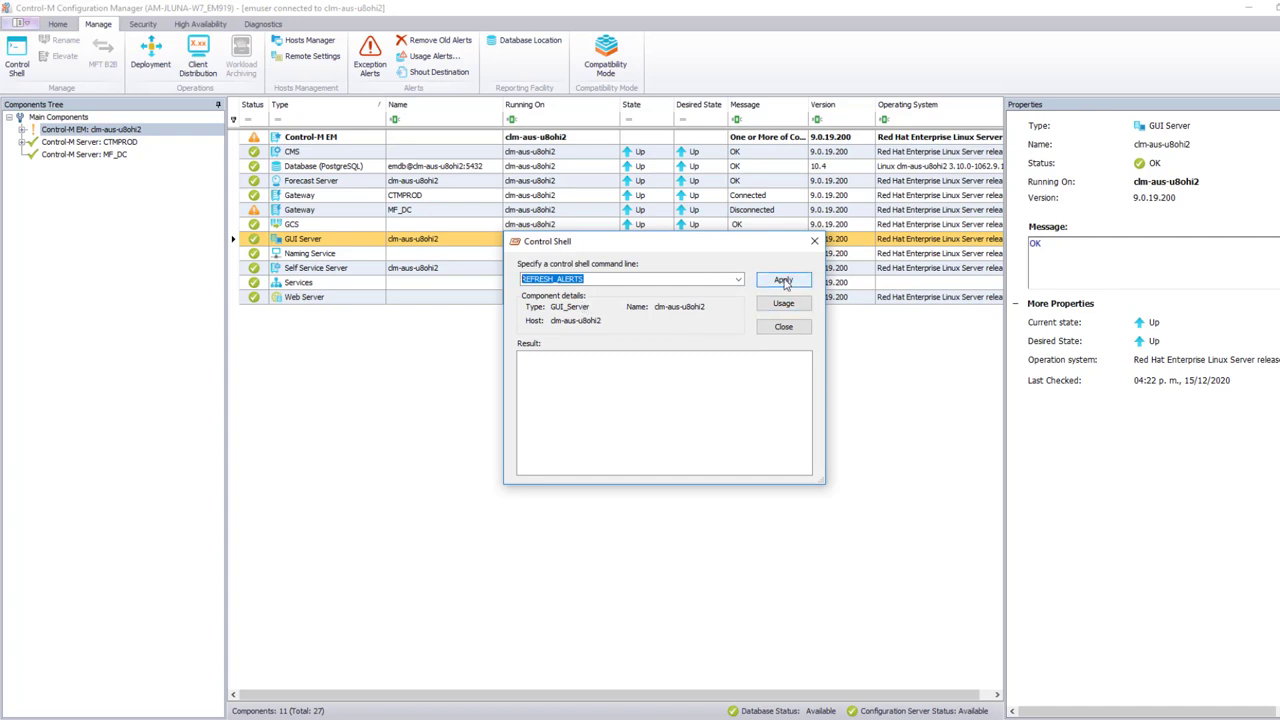
{"action": "left_click", "coordinate": [785, 284]}
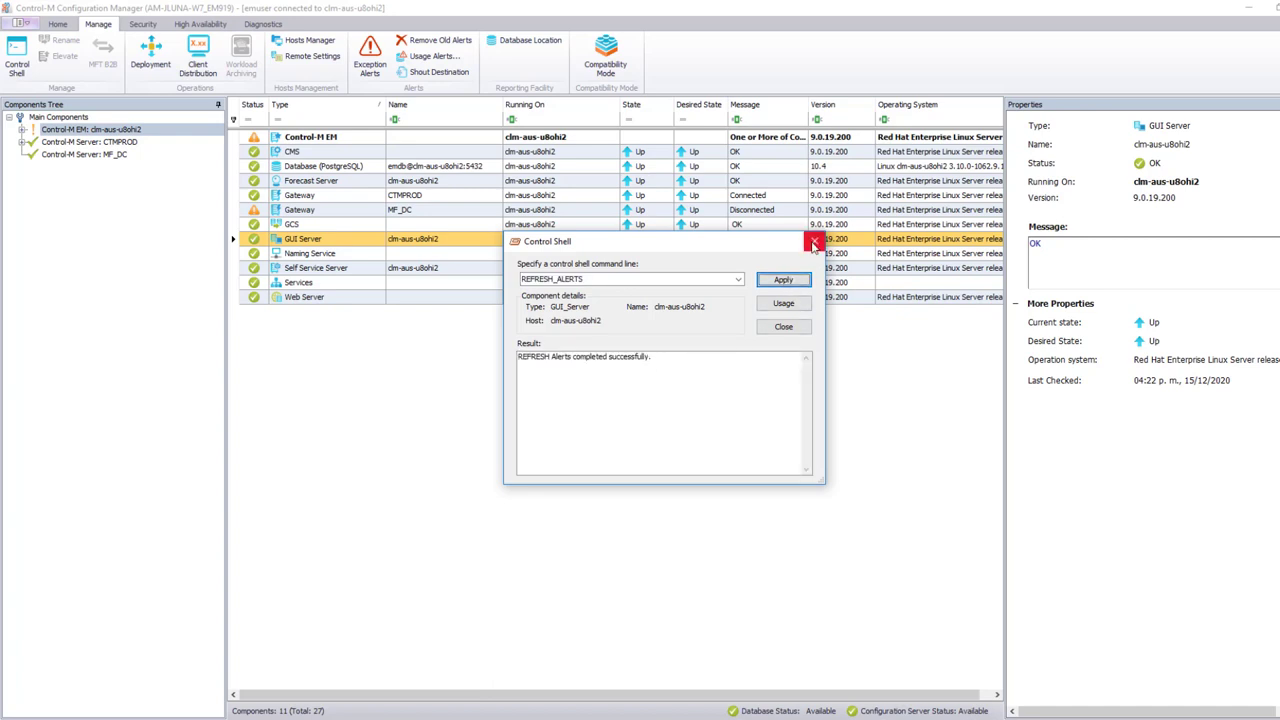
{"action": "left_click", "coordinate": [814, 244]}
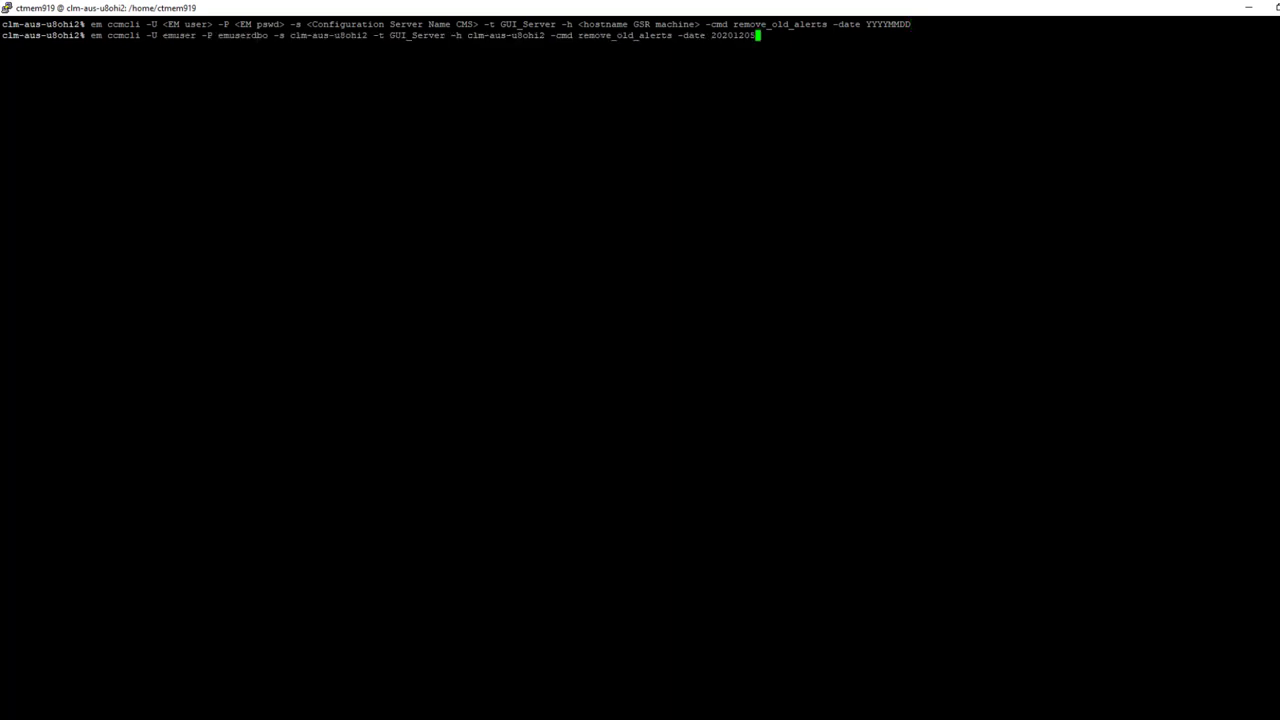
Step: Execute emccmcli remove_old_alerts -date 20201205, then em ctl -C GUI_Server -cmdstr REFRESH_ALERTS
{"action": "key", "text": "Return"}
{"action": "type", "text": "em ctl -U emuser -P emuserdbo -C GUI_Server -M clm-aus-u8ohi2 -cmdstr REFRESH_ALERTS"}
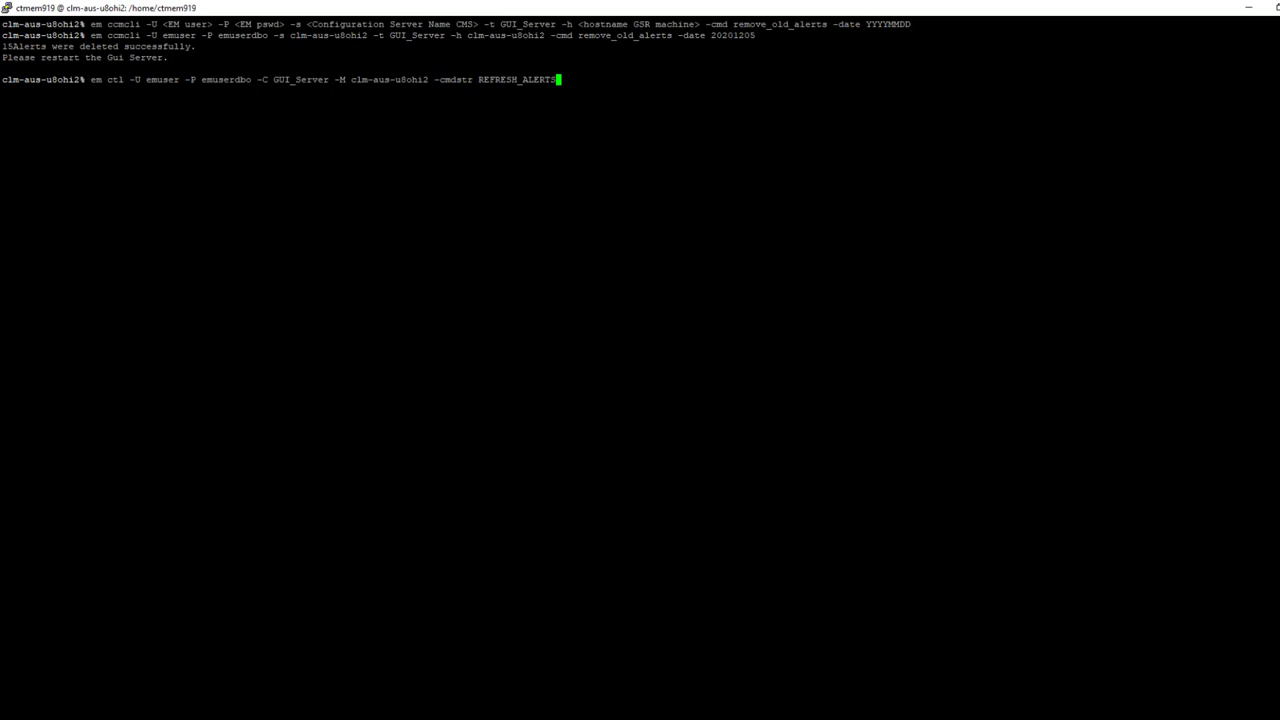
{"action": "key", "text": "Return"}
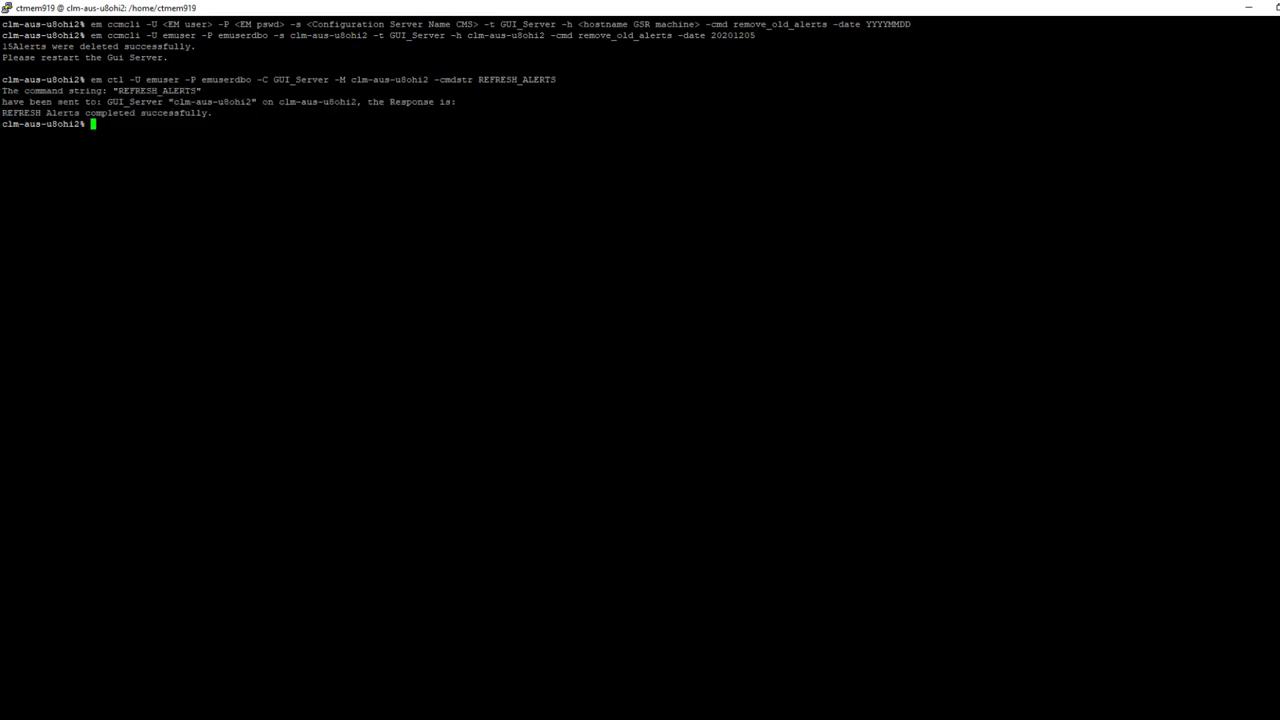